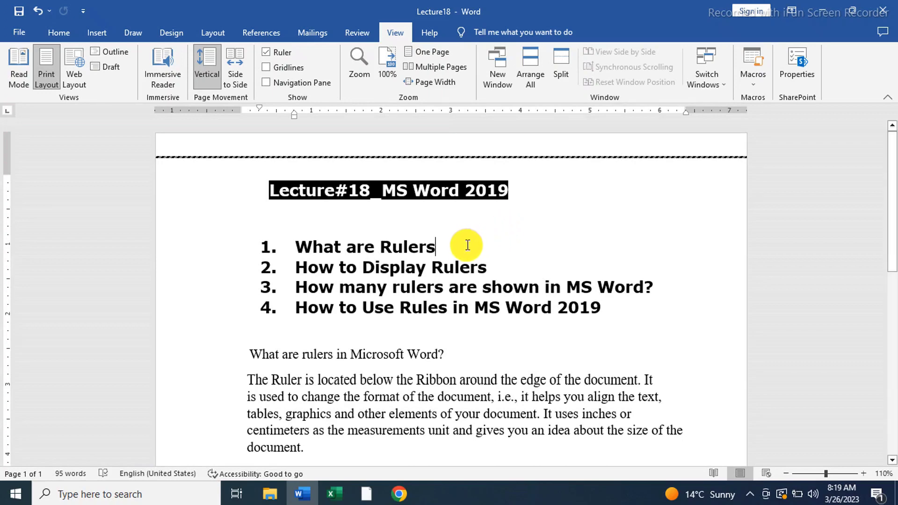
Review the four numbered lecture topics and the paragraph explaining what rulers in Microsoft Word do.
left_click_drag(461, 244, 324, 264)
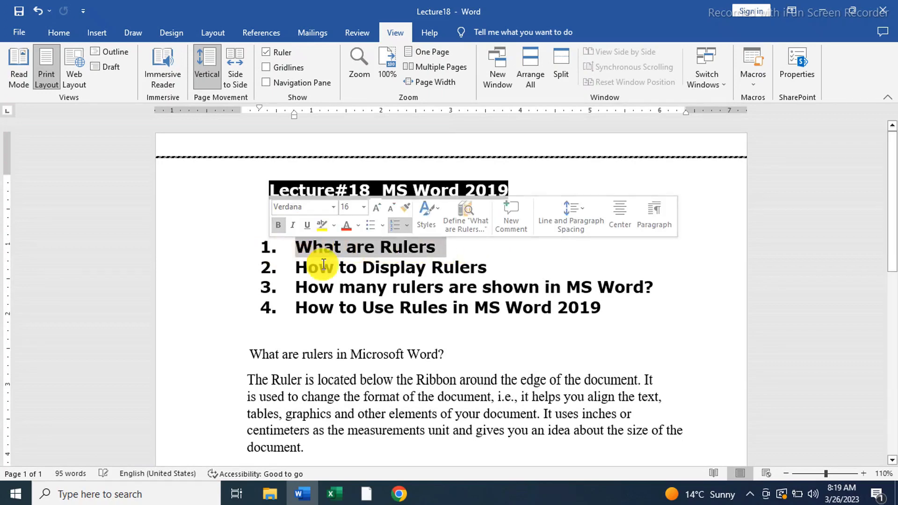
left_click_drag(511, 267, 293, 267)
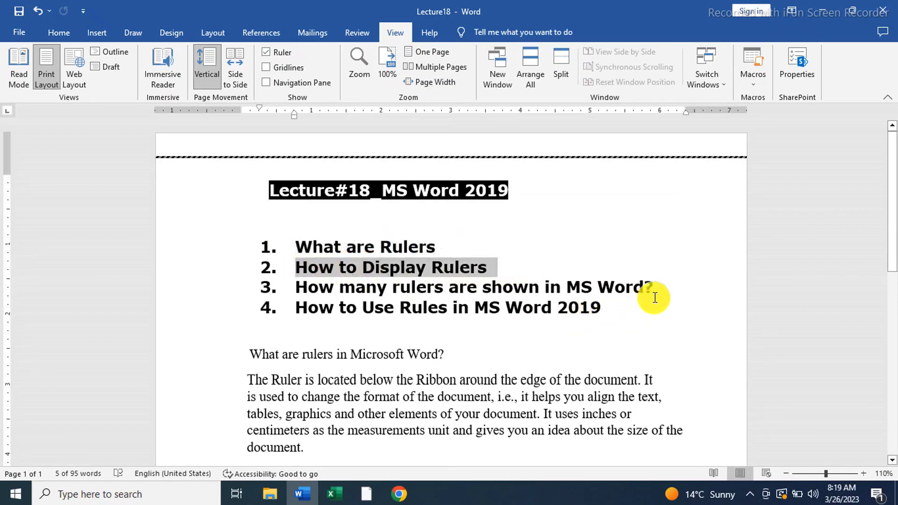
left_click_drag(655, 294, 303, 292)
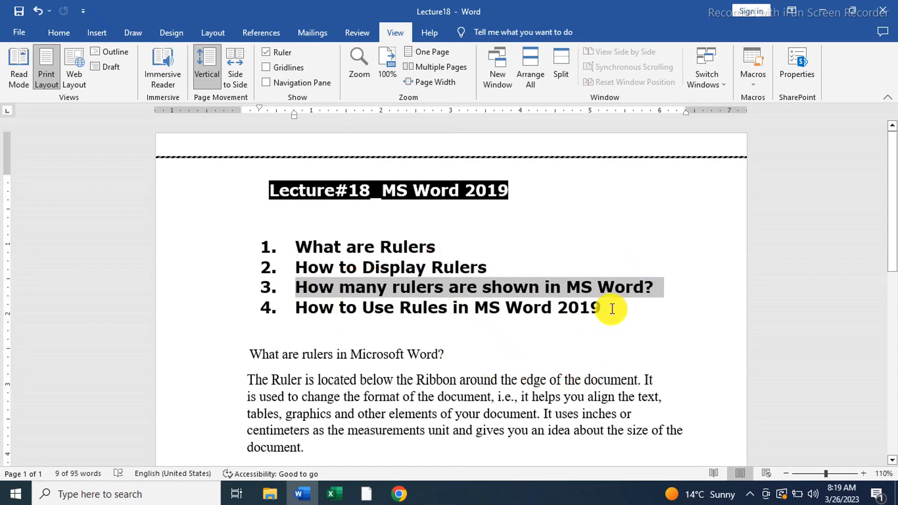
left_click_drag(613, 306, 287, 314)
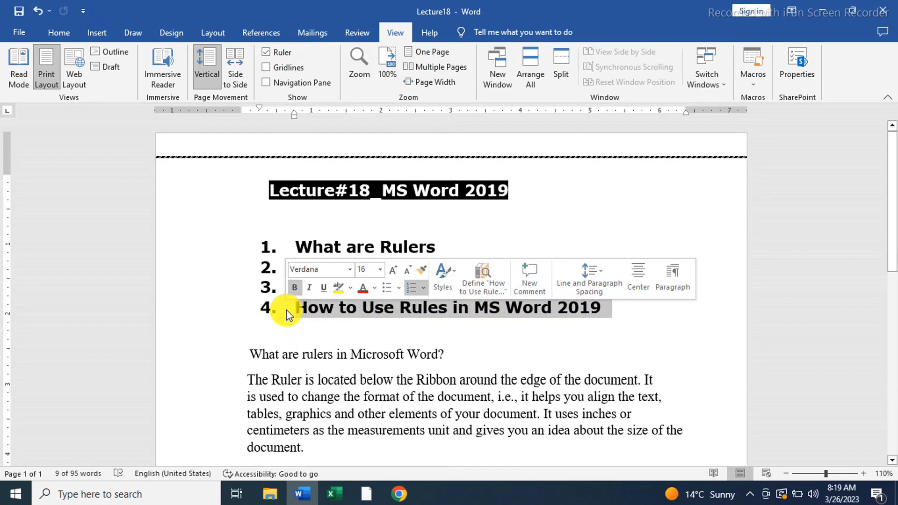
left_click(538, 357)
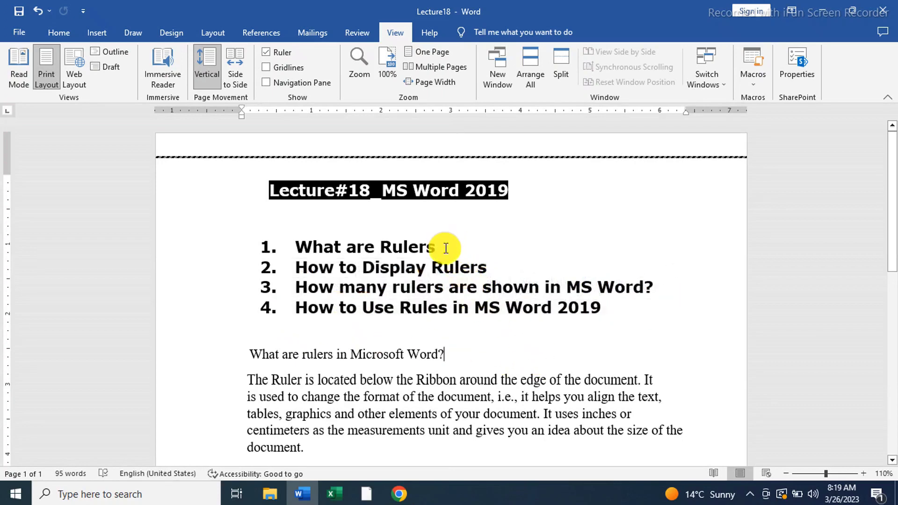
left_click_drag(444, 247, 274, 248)
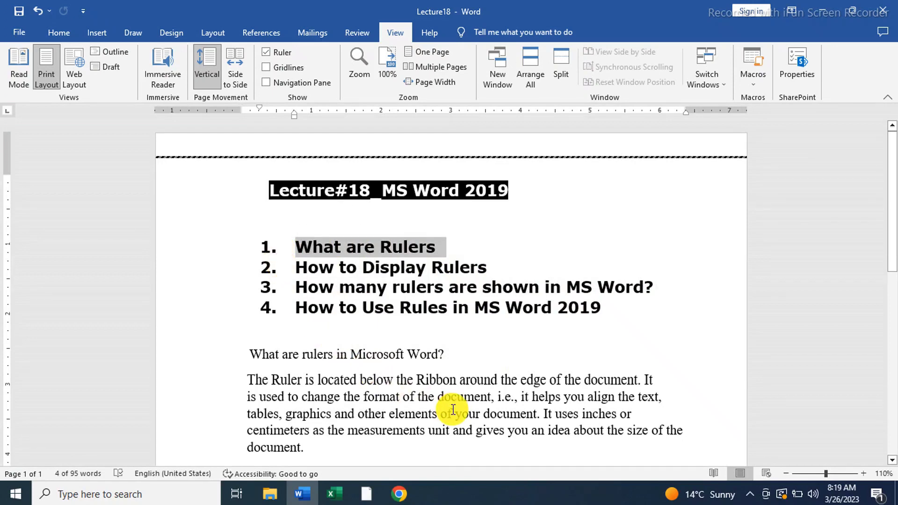
left_click_drag(363, 397, 475, 400)
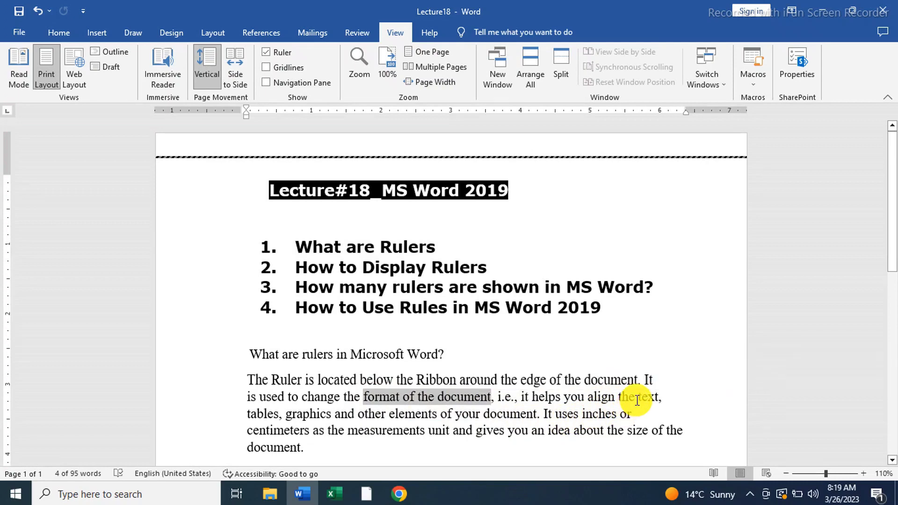
left_click_drag(618, 396, 669, 399)
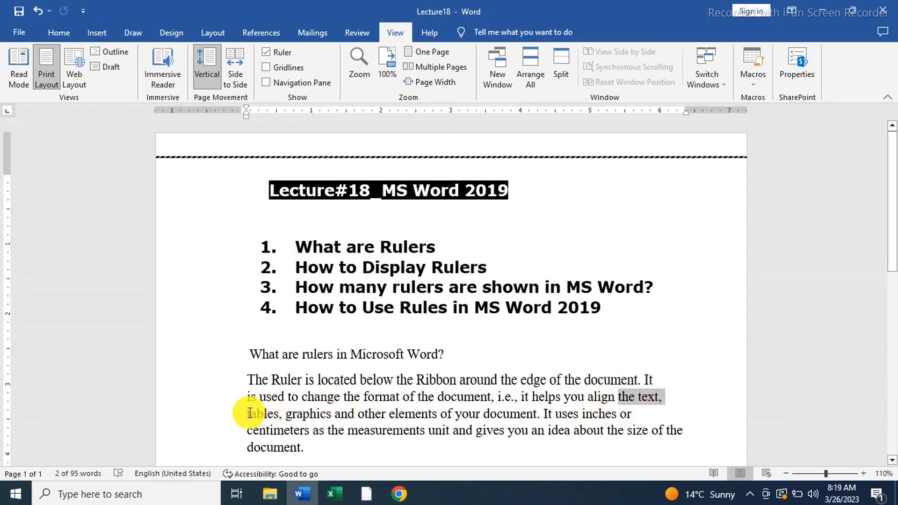
left_click_drag(248, 413, 329, 416)
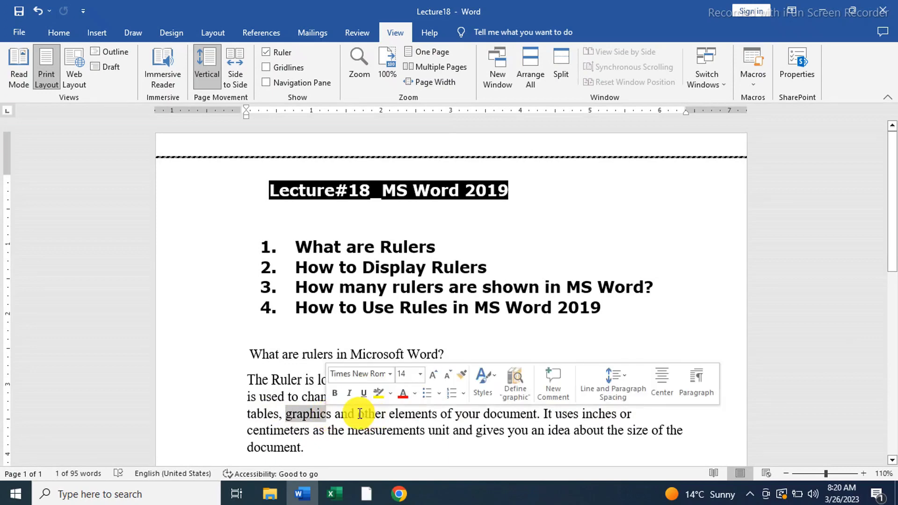
left_click_drag(359, 413, 533, 416)
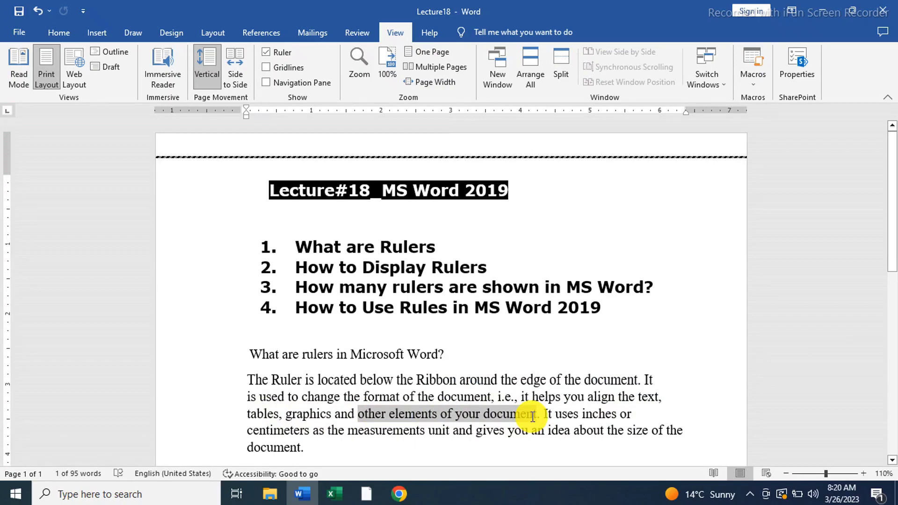
left_click_drag(532, 416, 531, 416)
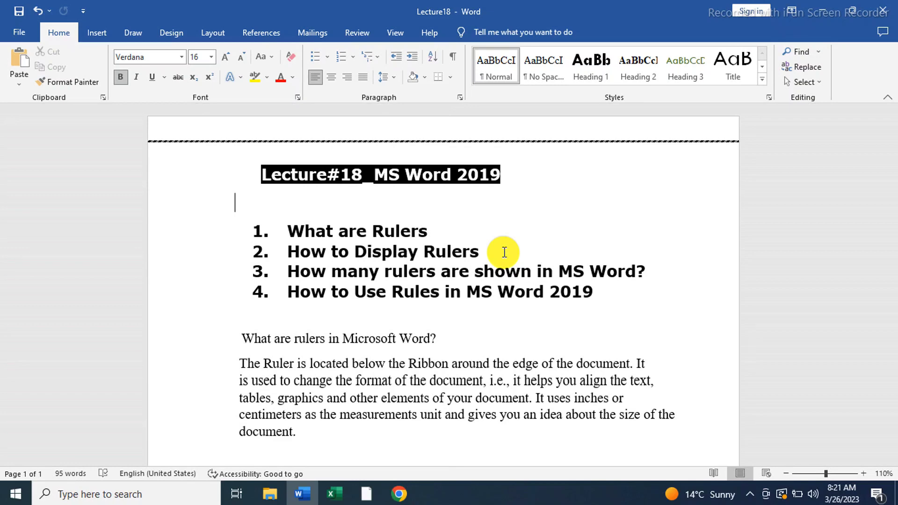
Display the horizontal and vertical rulers around the document.
left_click_drag(504, 252, 296, 253)
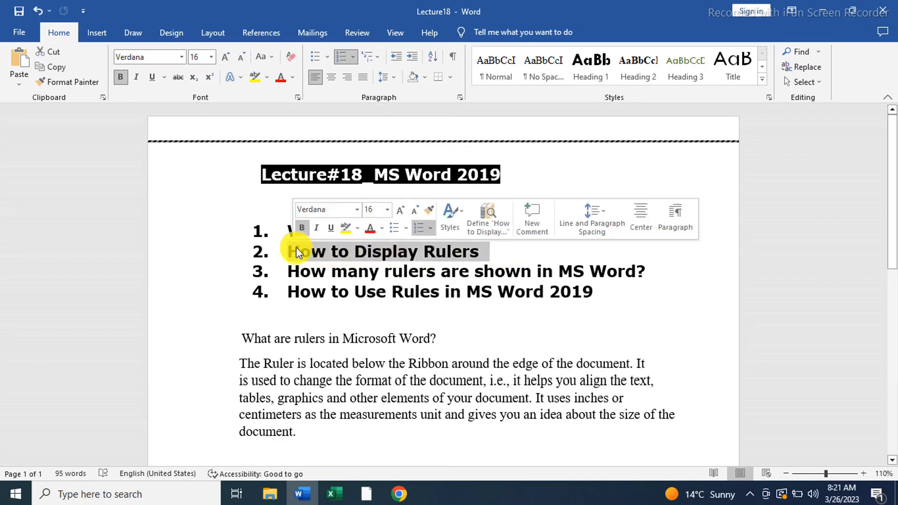
left_click(394, 35)
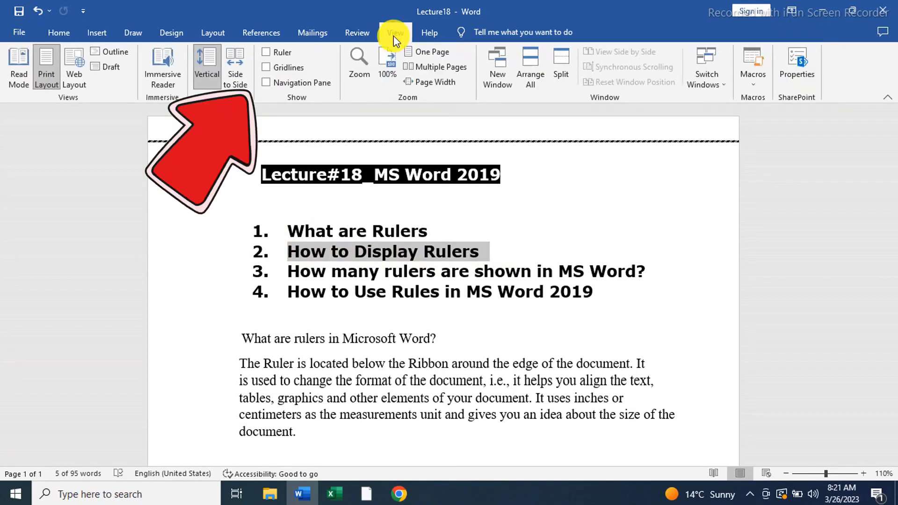
left_click(267, 53)
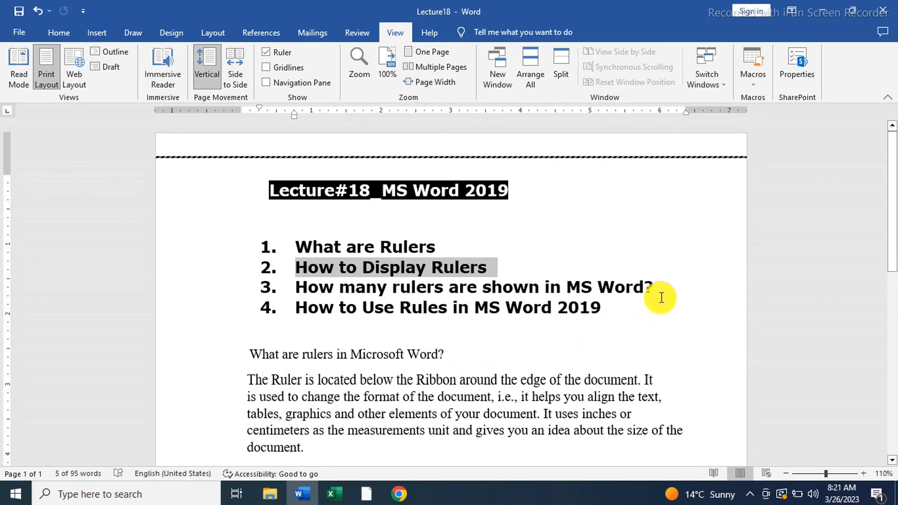
left_click_drag(655, 287, 299, 291)
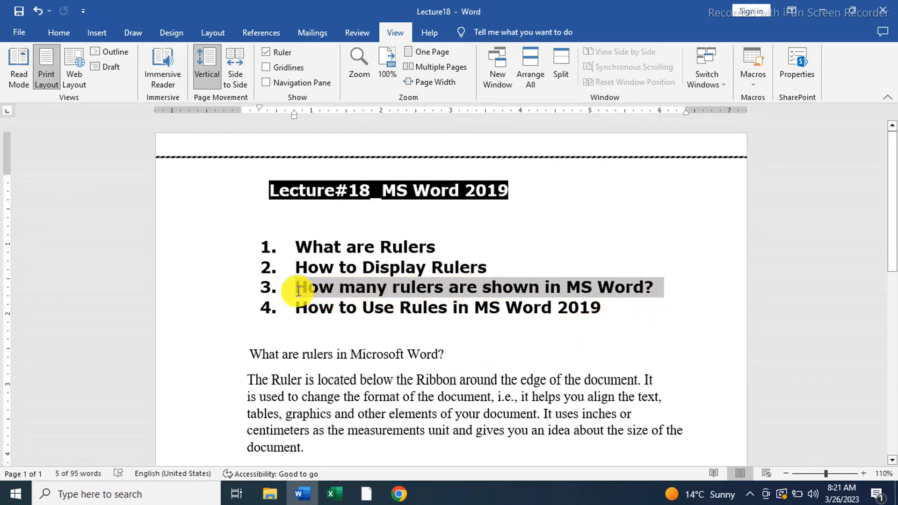
left_click(482, 333)
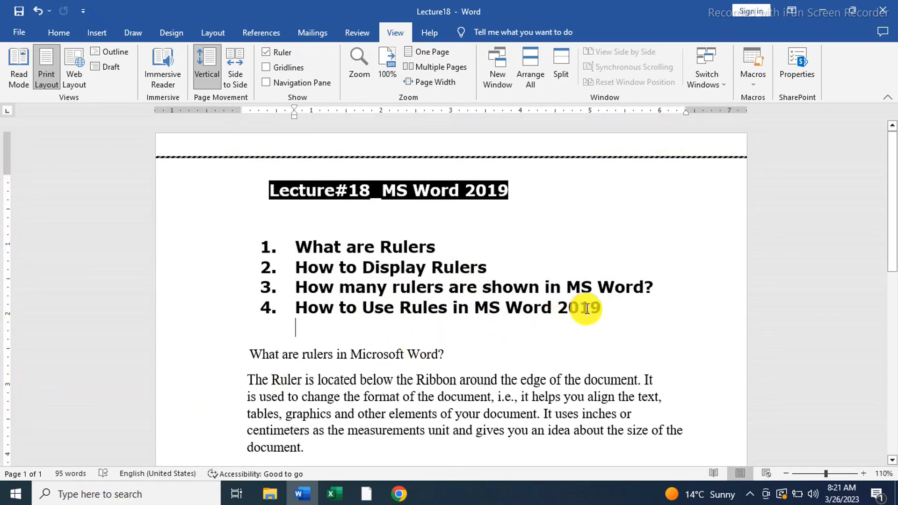
left_click_drag(609, 304, 283, 299)
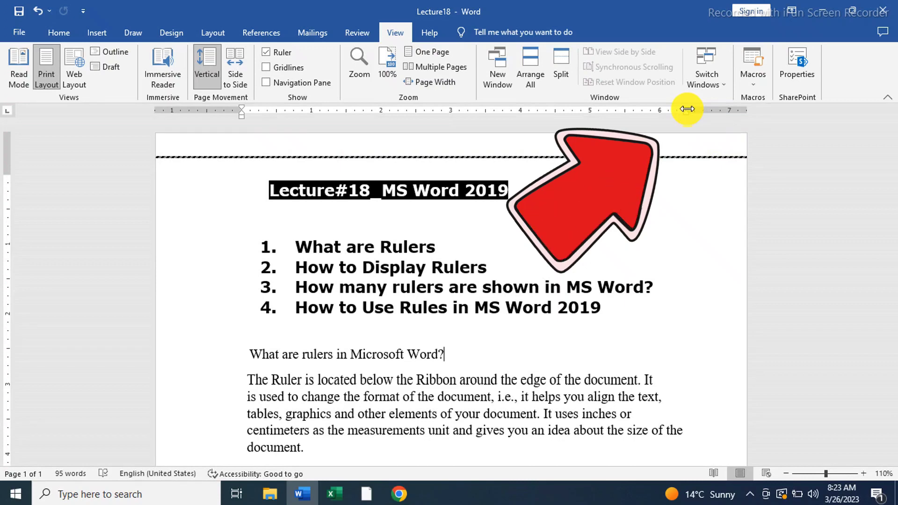
Try narrower and wider right page margins using the horizontal ruler, and set the margin at about the 6.25-inch mark.
left_click_drag(686, 109, 567, 115)
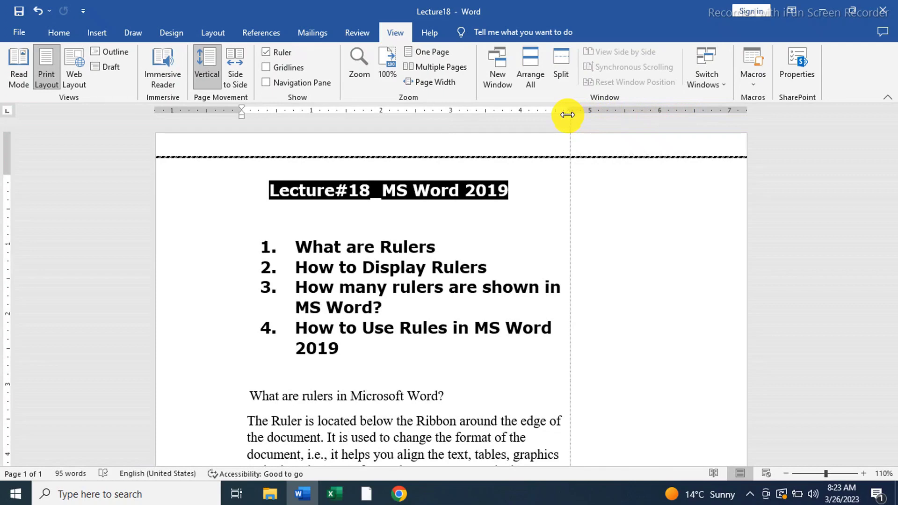
left_click_drag(567, 114, 555, 114)
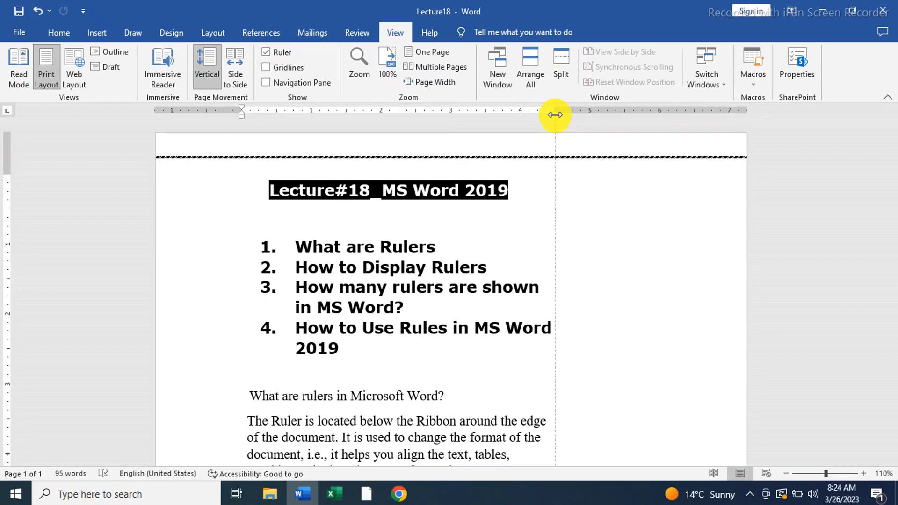
left_click_drag(555, 114, 698, 121)
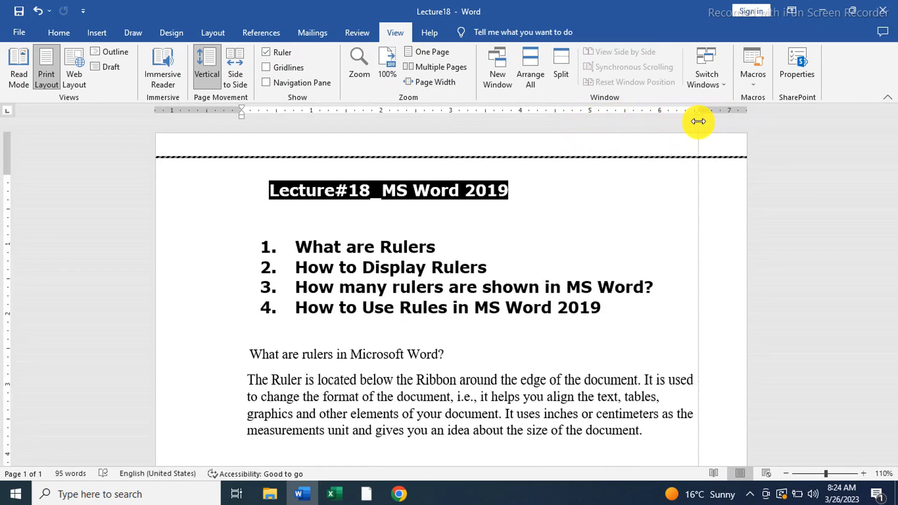
left_click_drag(698, 121, 677, 126)
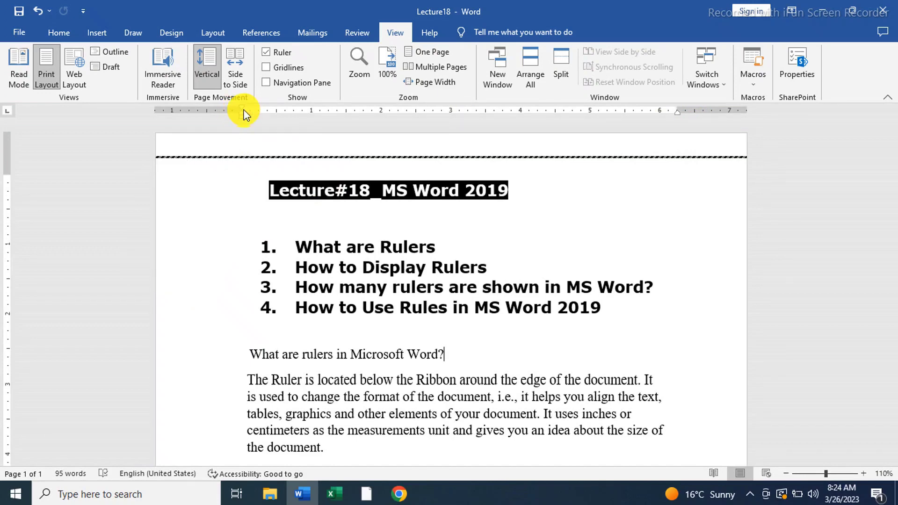
Try a wider left page margin using the horizontal ruler, and finish with a left margin of about 1 inch.
left_click(288, 246)
left_click_drag(241, 112, 323, 113)
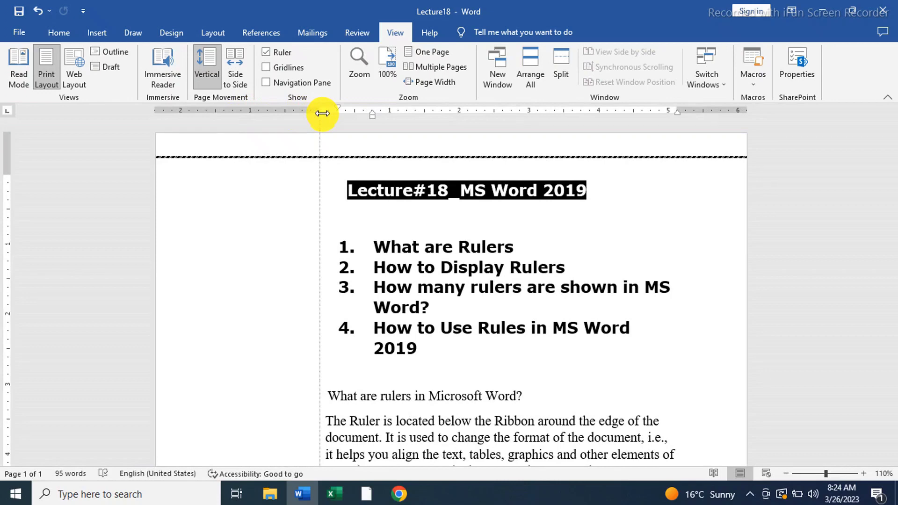
left_click_drag(322, 113, 227, 121)
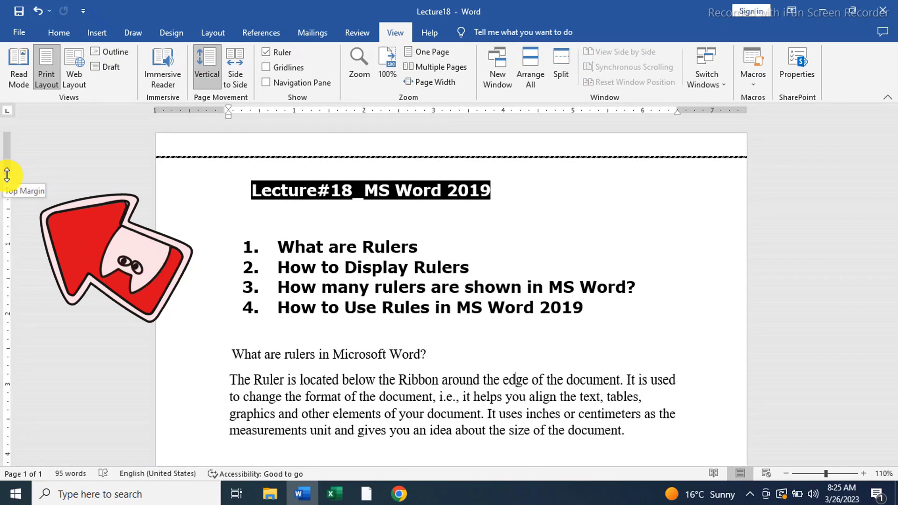
Try a much larger top page margin using the vertical ruler, and settle it at about 0.75 inch.
left_click_drag(7, 175, 14, 265)
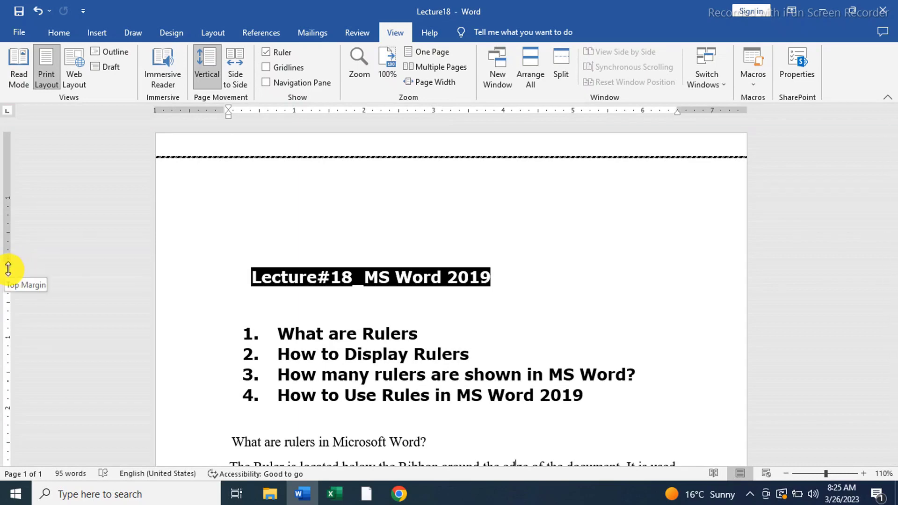
left_click_drag(8, 269, 19, 187)
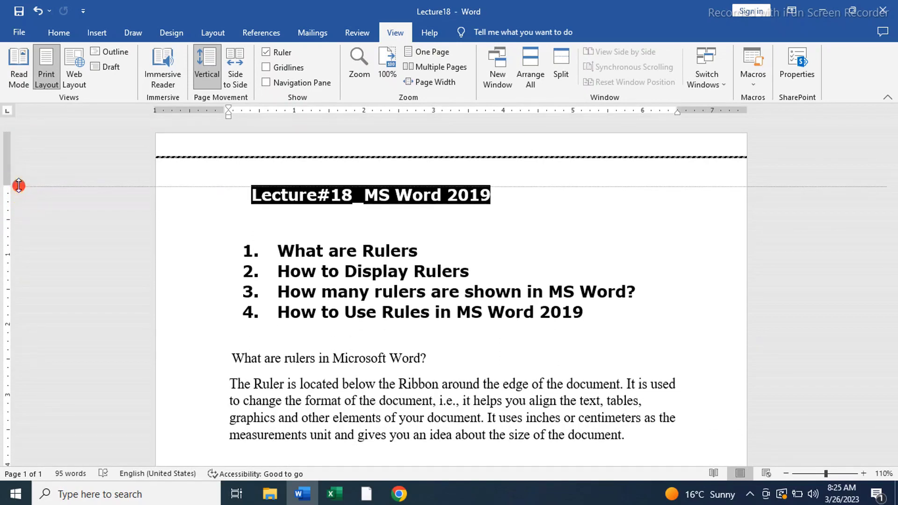
left_click_drag(19, 185, 18, 186)
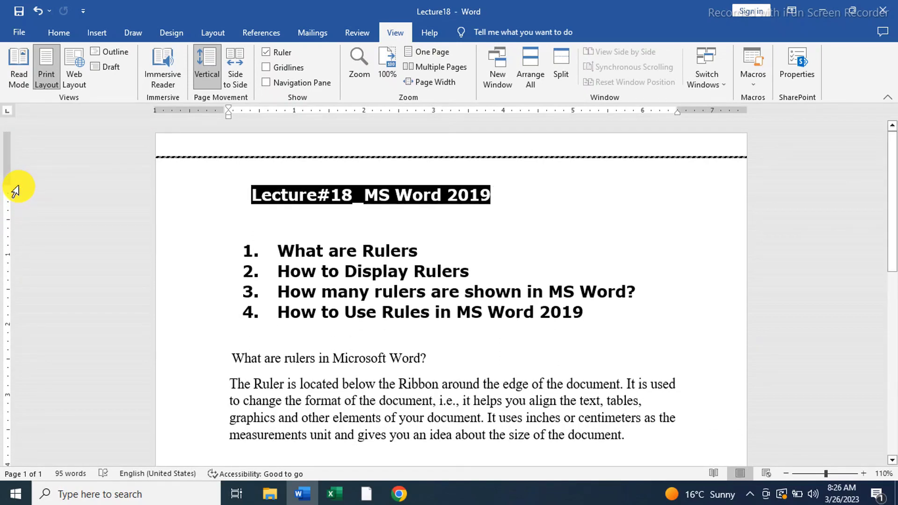
Reduce the bottom page margin to about 0.45 inch using the vertical ruler, and dismiss the Windows Update notification.
scroll(16, 192, "down", 9)
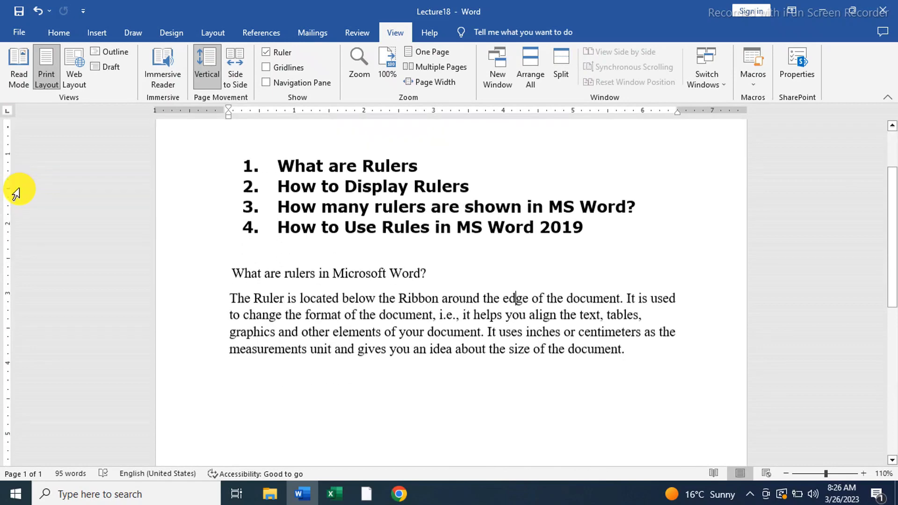
scroll(15, 192, "down", 1)
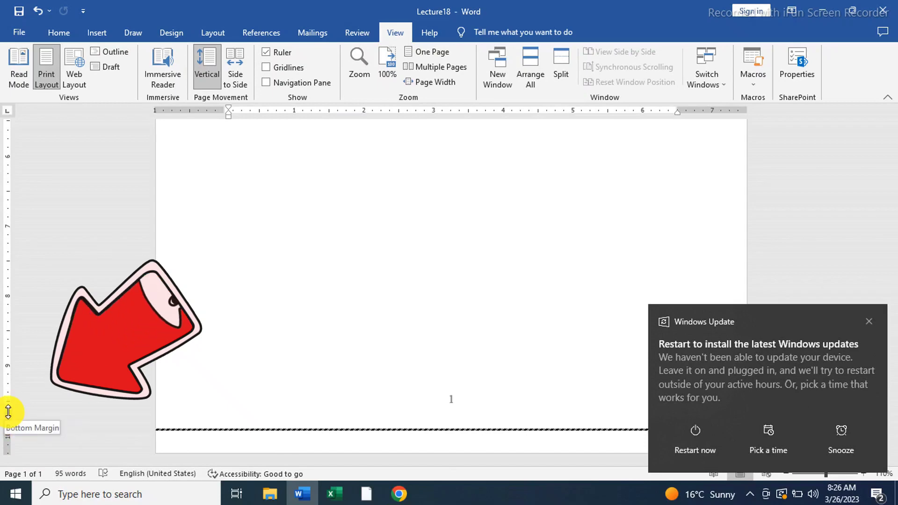
mouse_move(8, 411)
left_mouse_down()
mouse_move(7, 341)
mouse_move(1, 423)
left_mouse_up()
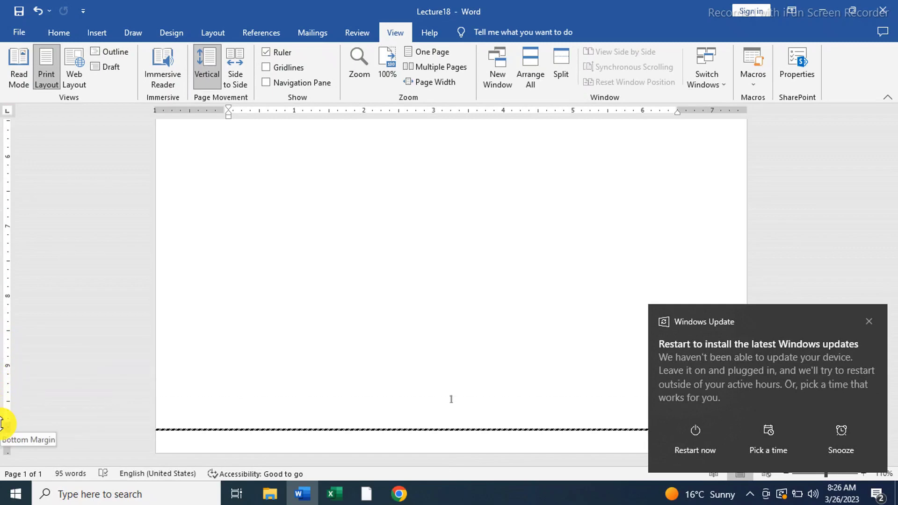
left_click(868, 322)
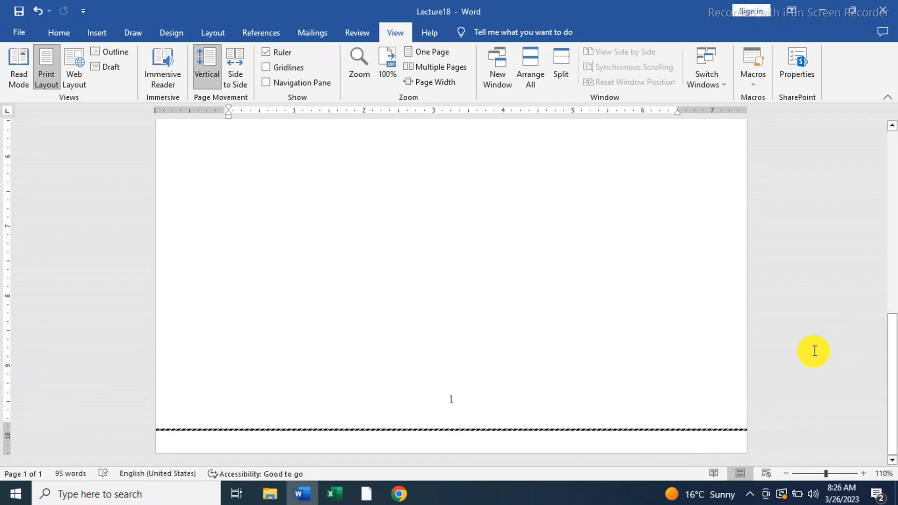
Try larger first-line indents on the paragraph beginning "The Ruler is located", and settle on about 0.75 inch.
scroll(804, 354, "up", 10)
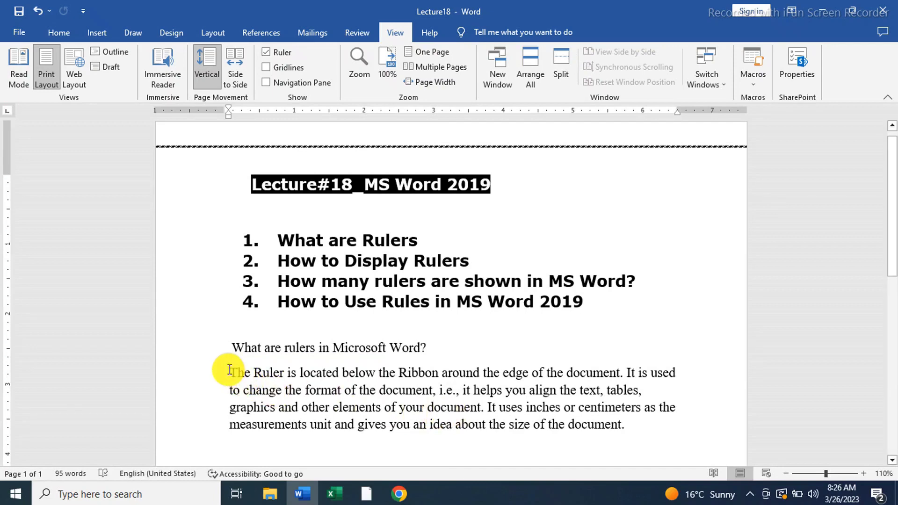
left_click_drag(231, 372, 628, 438)
left_click(629, 436)
left_click(231, 373)
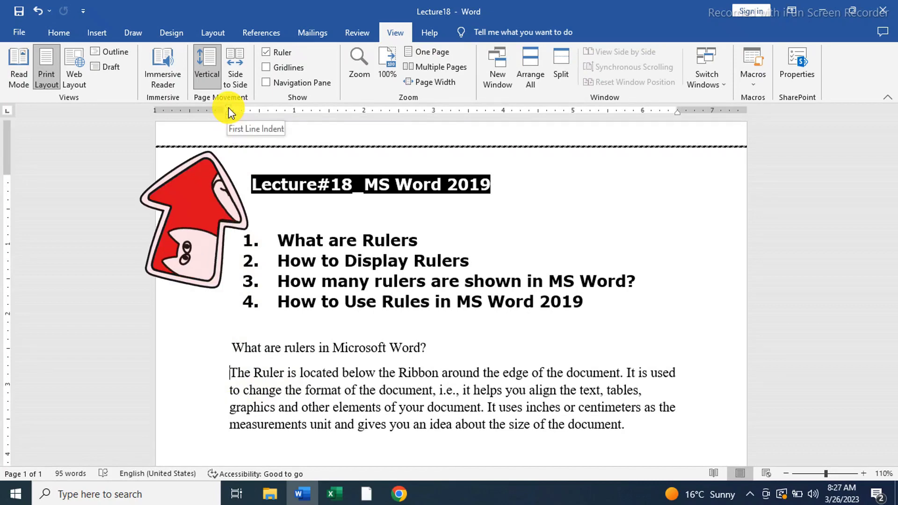
left_click_drag(228, 107, 301, 115)
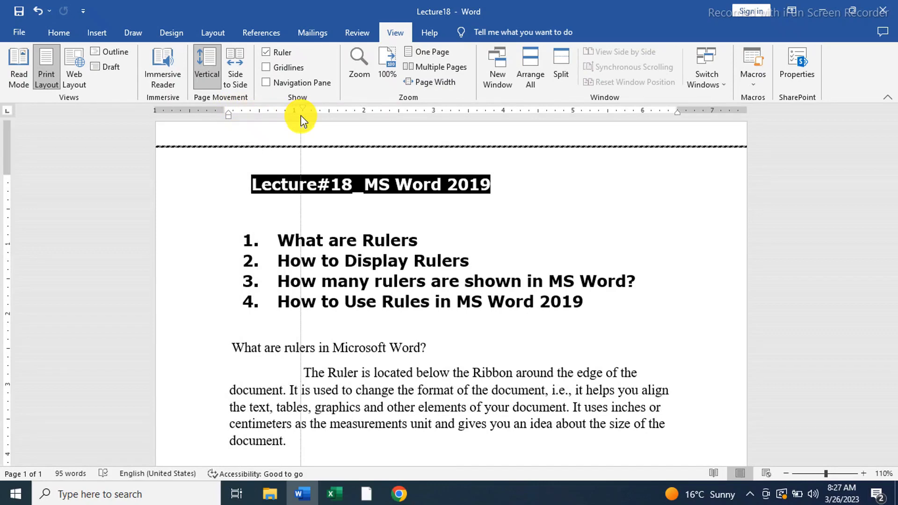
left_click_drag(301, 115, 414, 136)
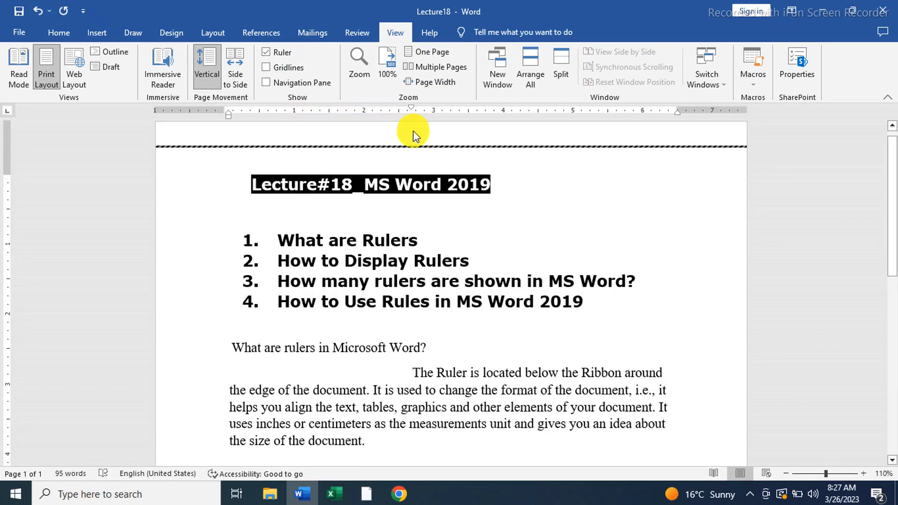
mouse_move(413, 109)
left_mouse_down()
mouse_move(226, 127)
mouse_move(282, 136)
left_mouse_up()
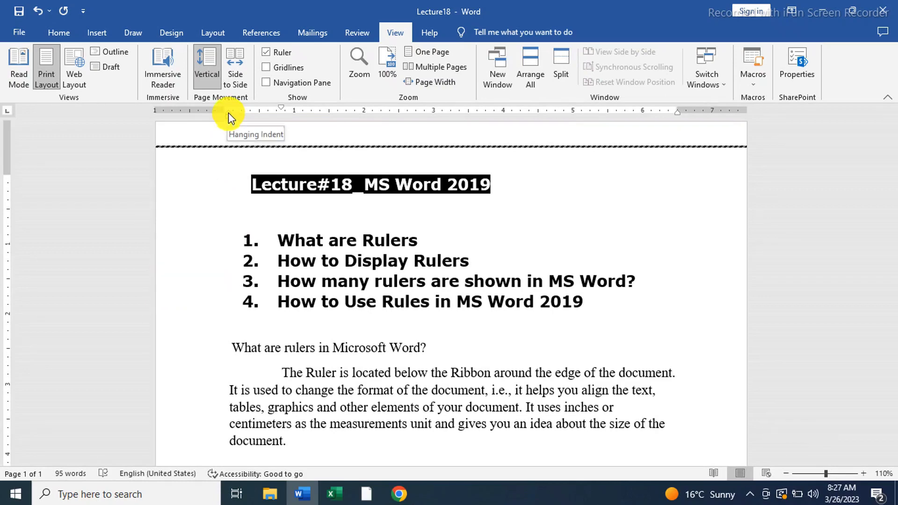
Move the paragraph's hanging indent slightly inward, and shift its left indent to about the 2.5-inch mark and back toward the margin.
mouse_move(229, 113)
left_mouse_down()
mouse_move(482, 133)
mouse_move(234, 139)
left_mouse_up()
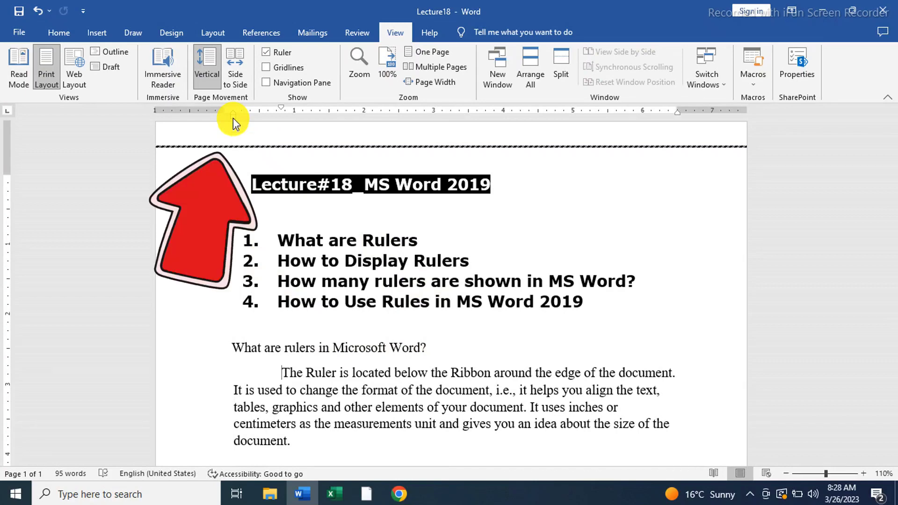
left_click_drag(233, 118, 397, 132)
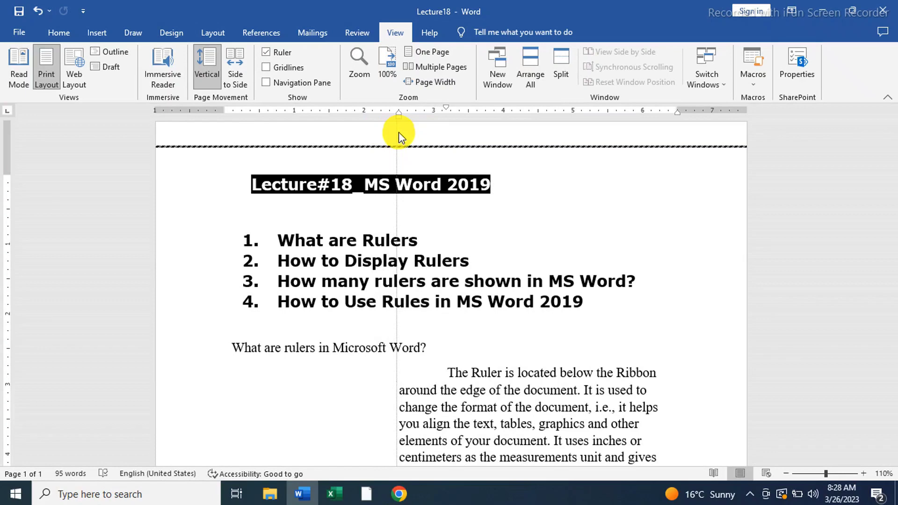
mouse_move(399, 132)
left_mouse_down()
mouse_move(552, 152)
mouse_move(407, 178)
mouse_move(182, 196)
mouse_move(237, 201)
left_mouse_up()
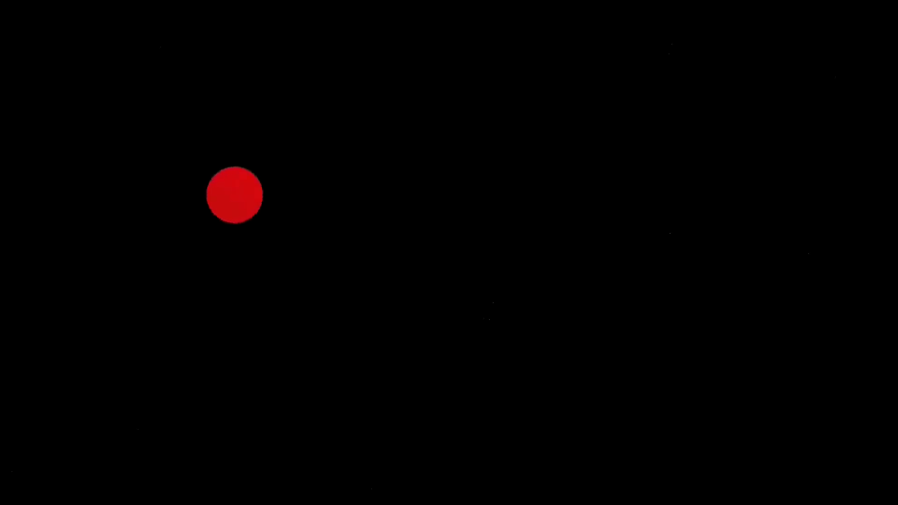